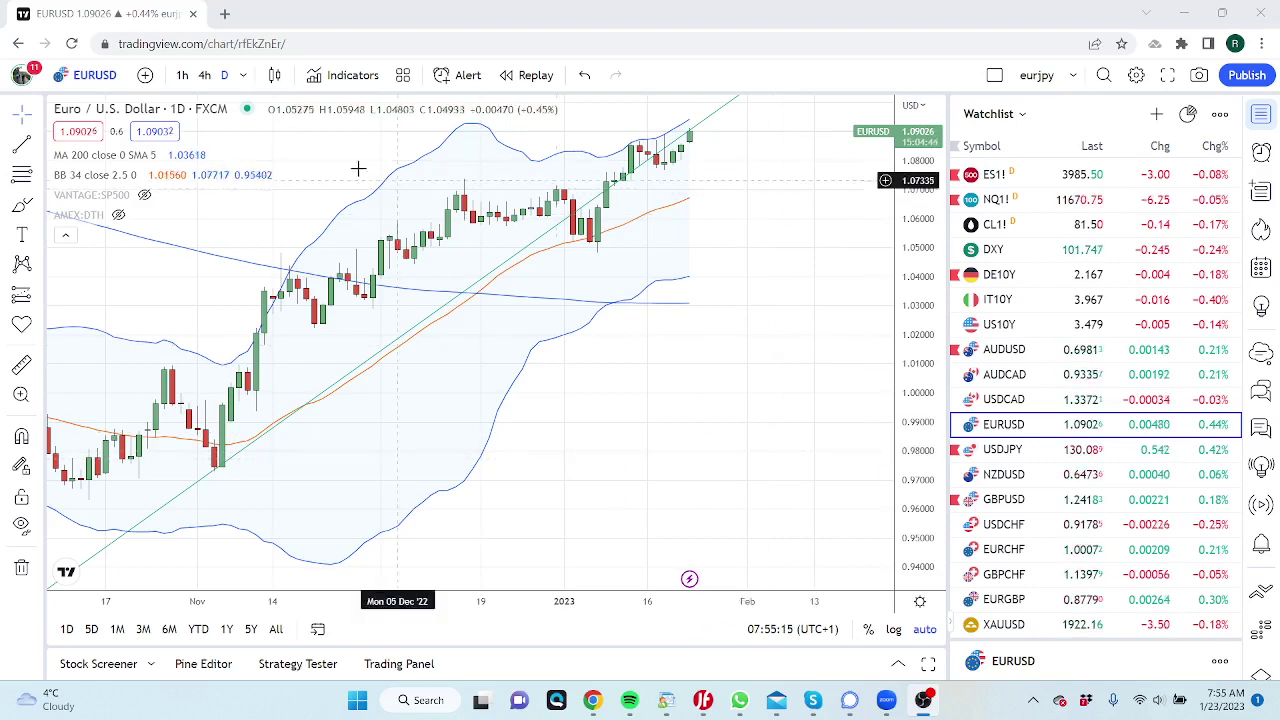
Step: Check EURUSD on 4-hour and 1-hour candles, then return to the daily timeframe
click(204, 75)
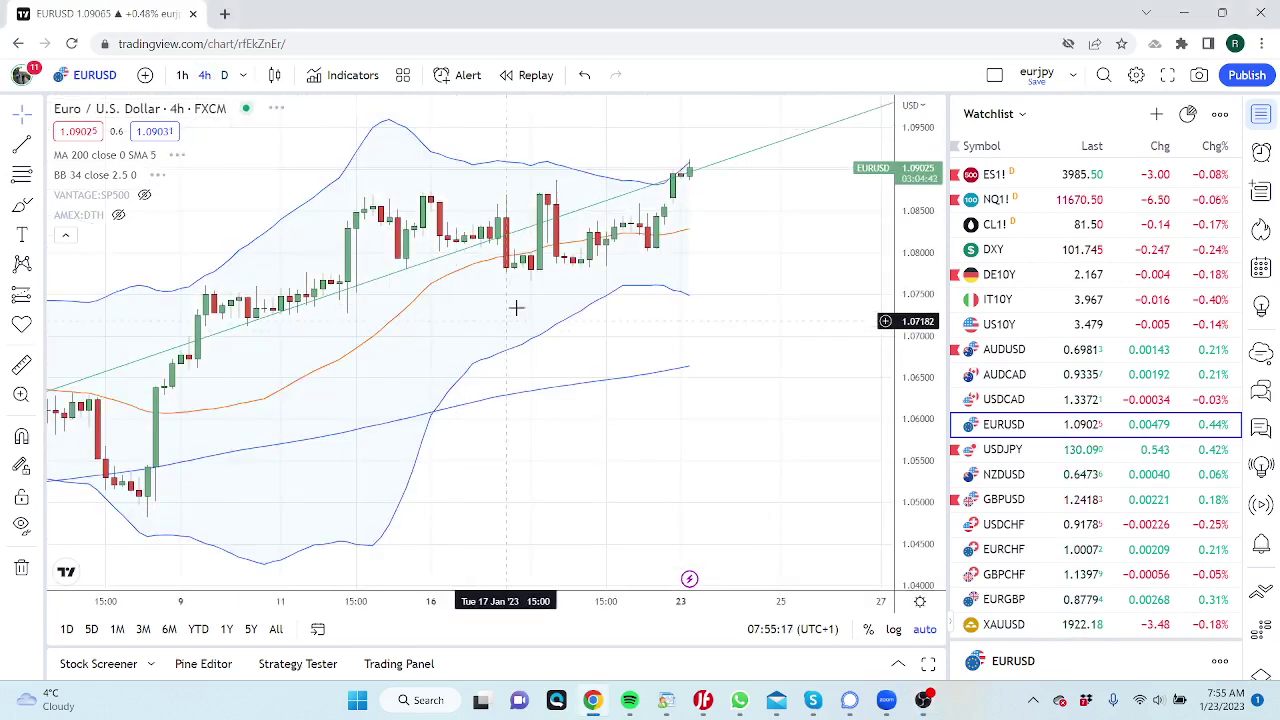
click(182, 75)
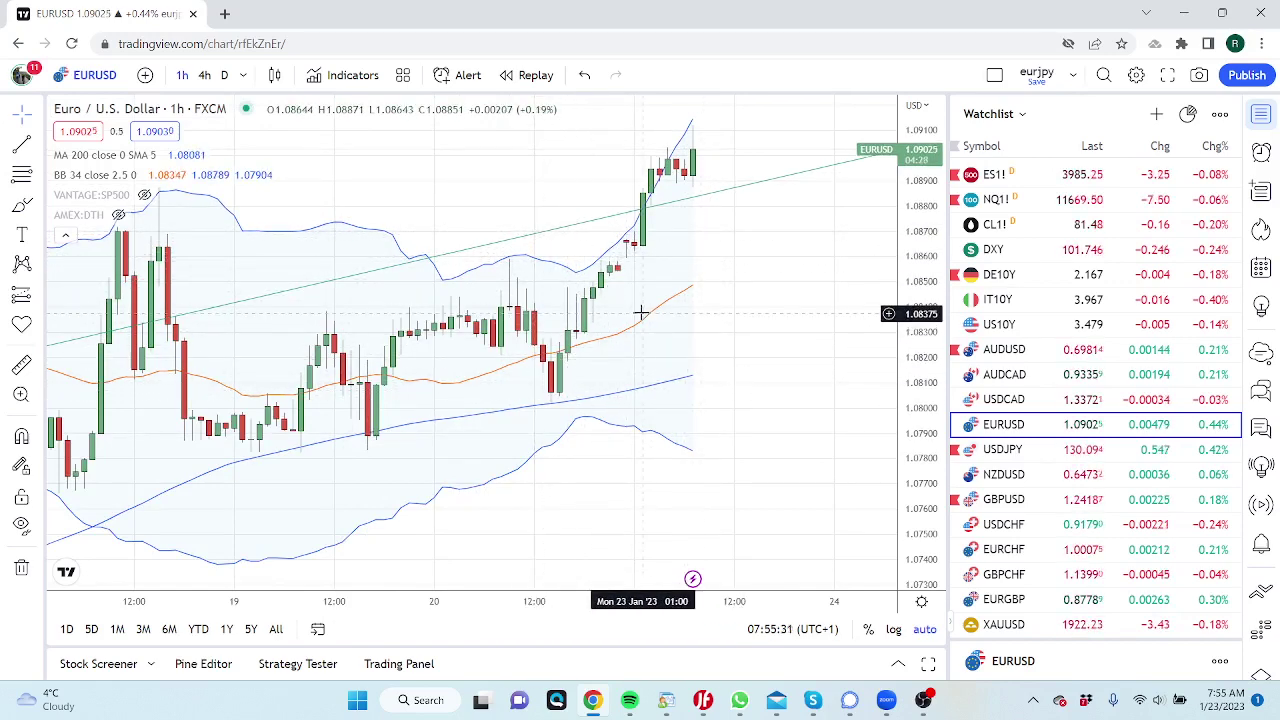
click(224, 75)
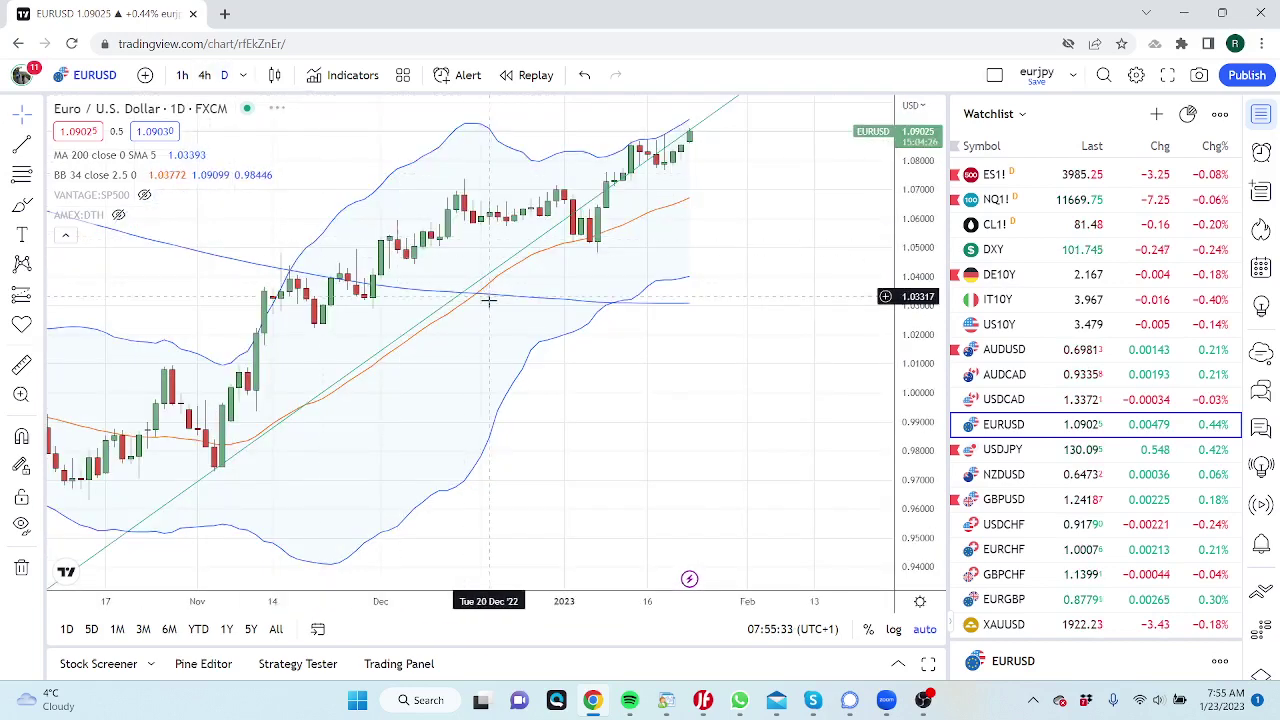
scroll(486, 300, up, 3)
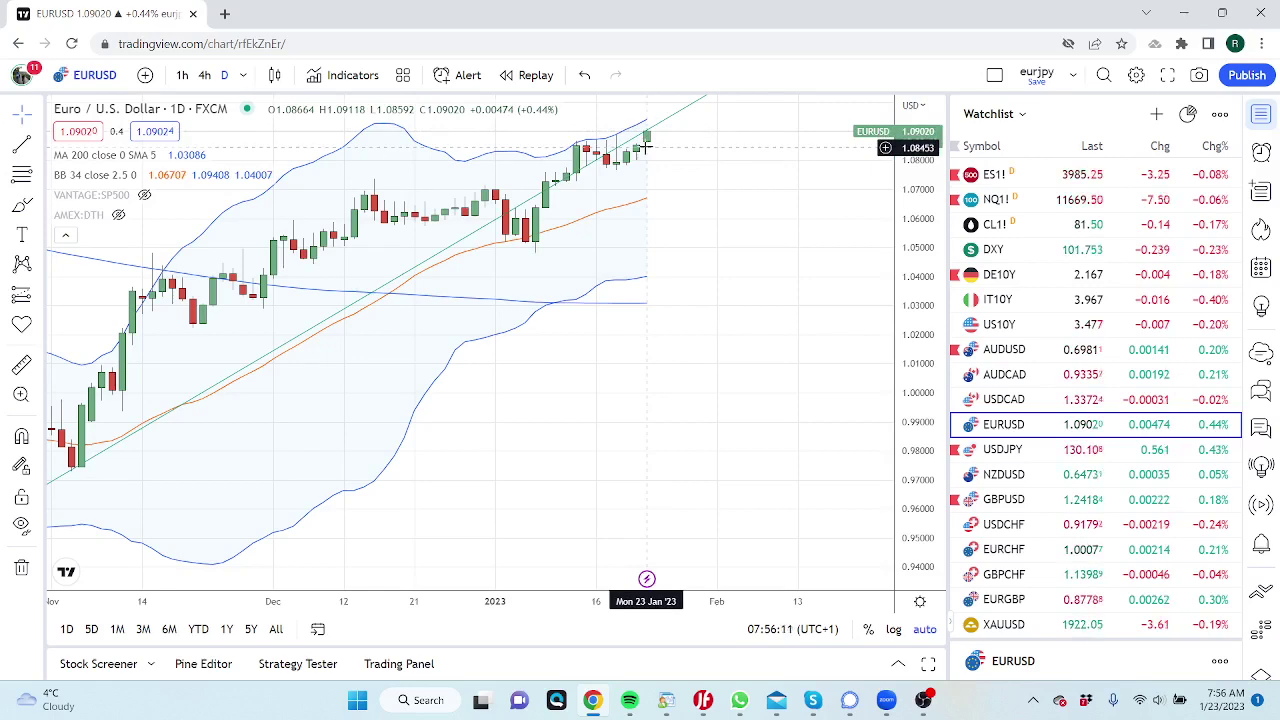
Step: Switch the chart to GBPUSD from the watchlist and scroll the list down a few rows
scroll(791, 240, down, 1)
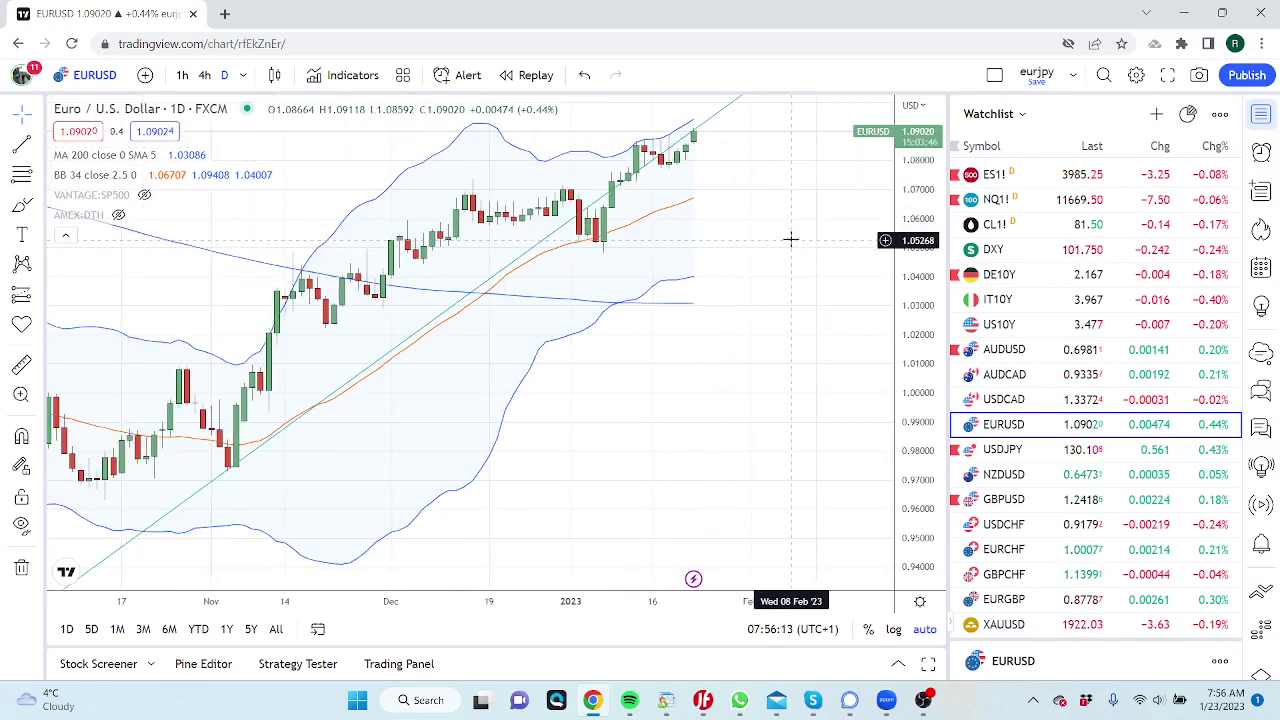
scroll(791, 254, up, 1)
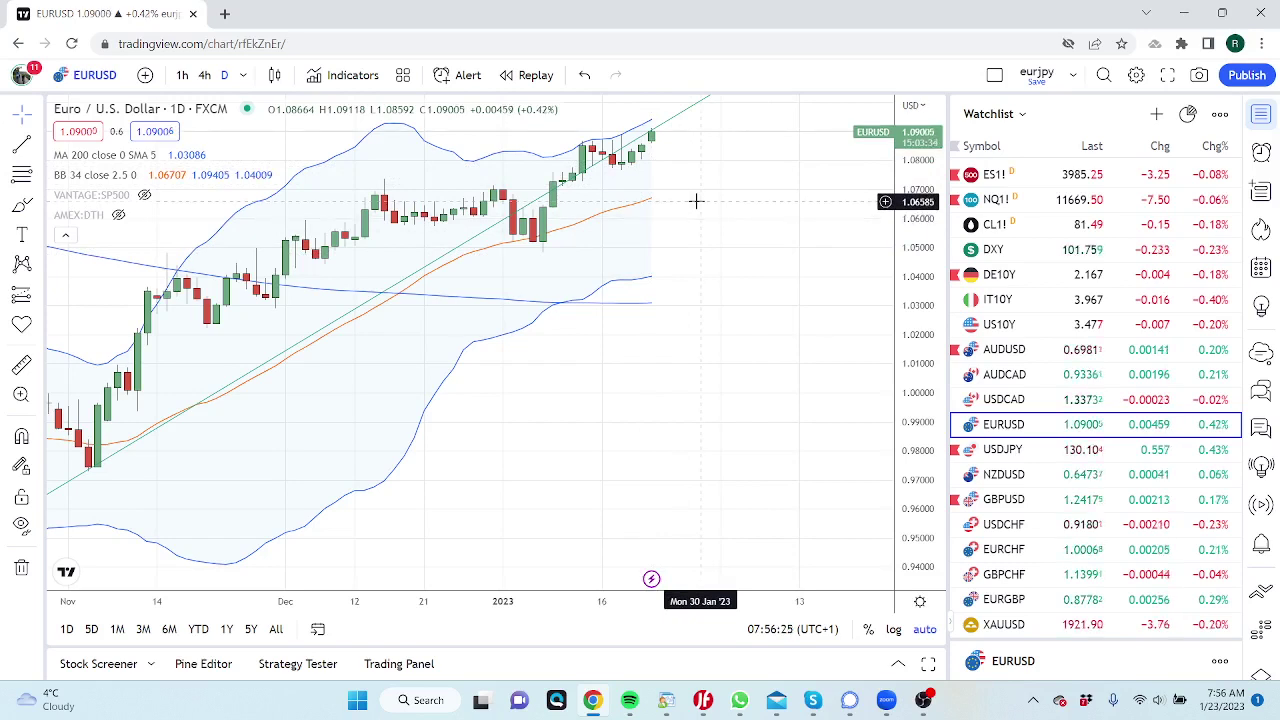
click(1005, 499)
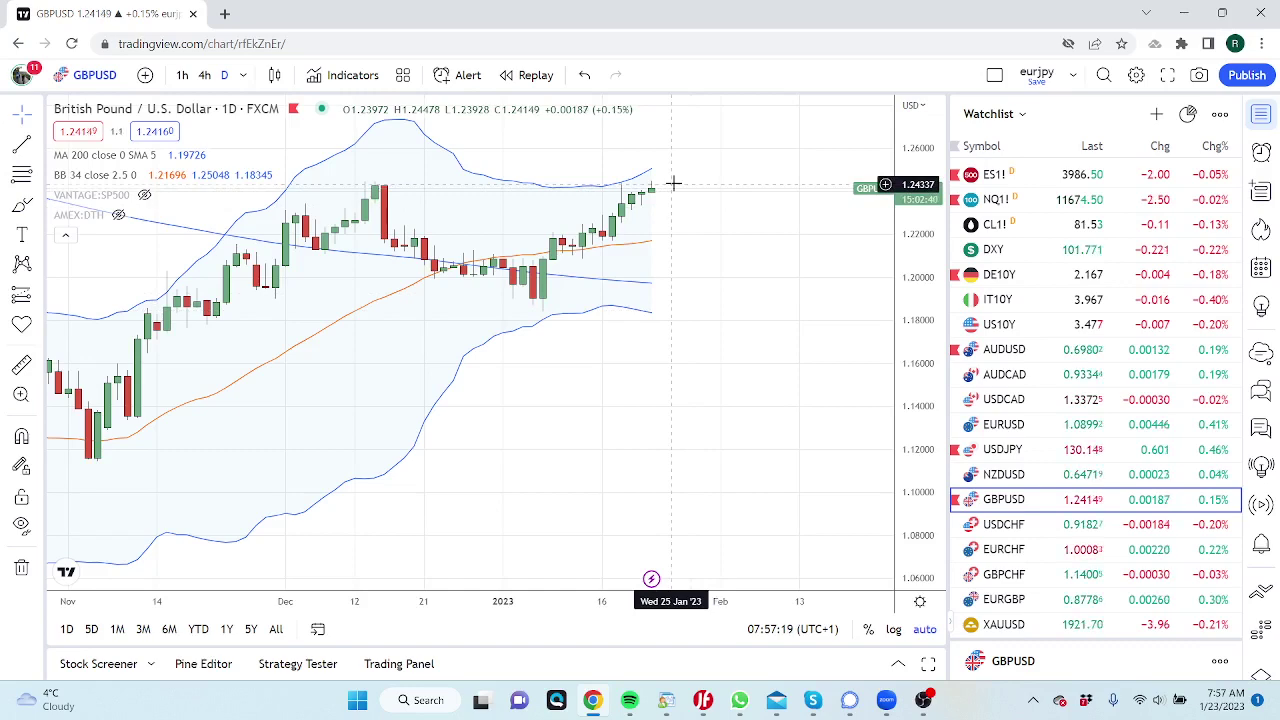
scroll(1062, 349, down, 3)
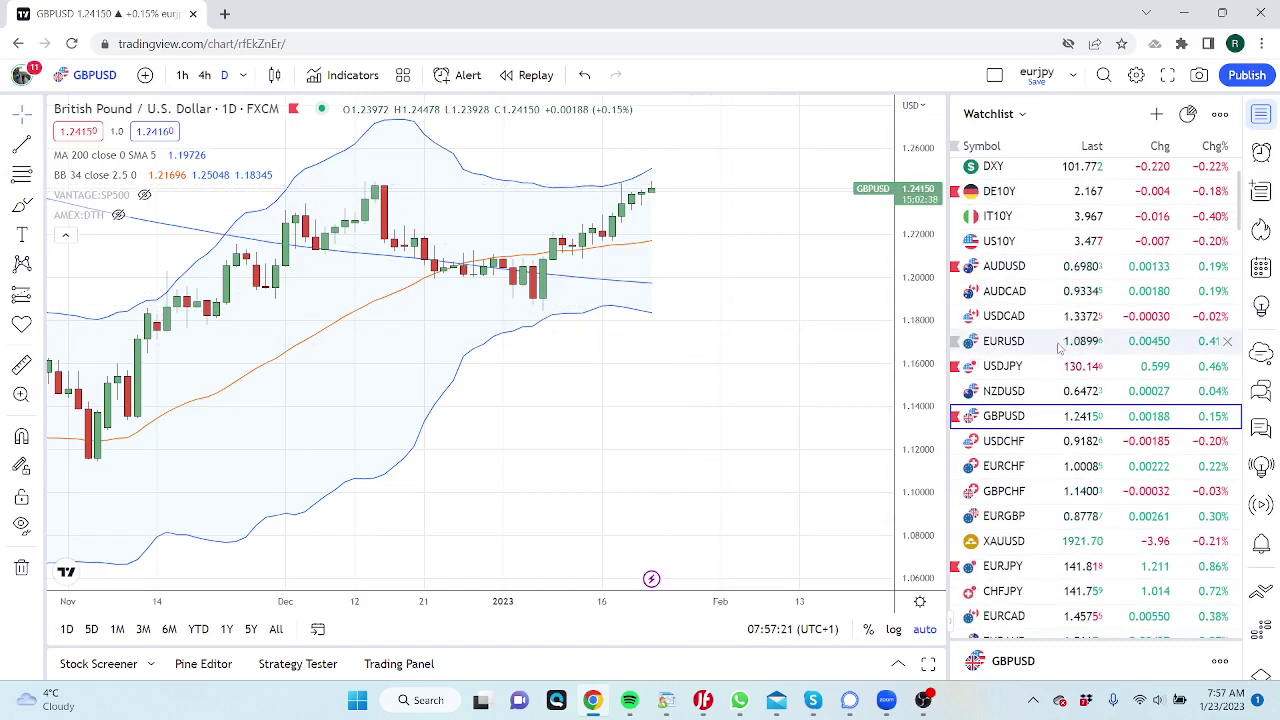
Step: Glance at USDCHF, then load EURCHF, zoom out, and return the watchlist to the top
click(1012, 442)
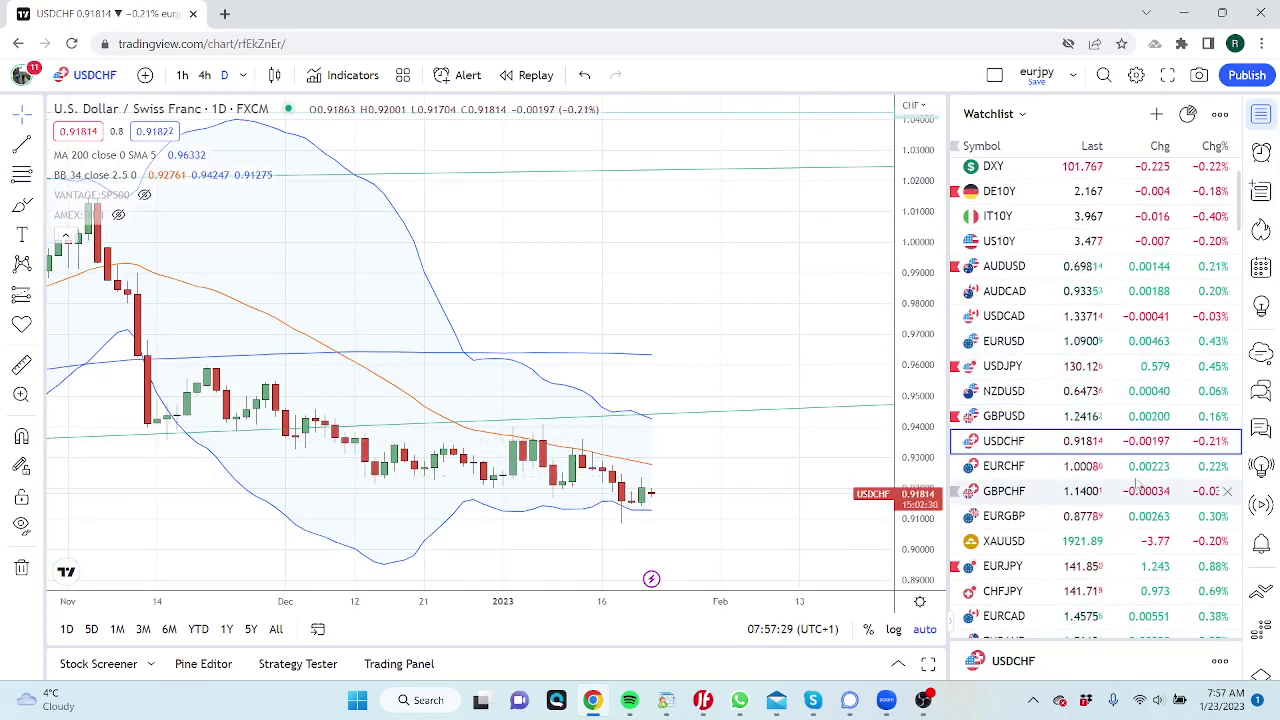
click(1016, 470)
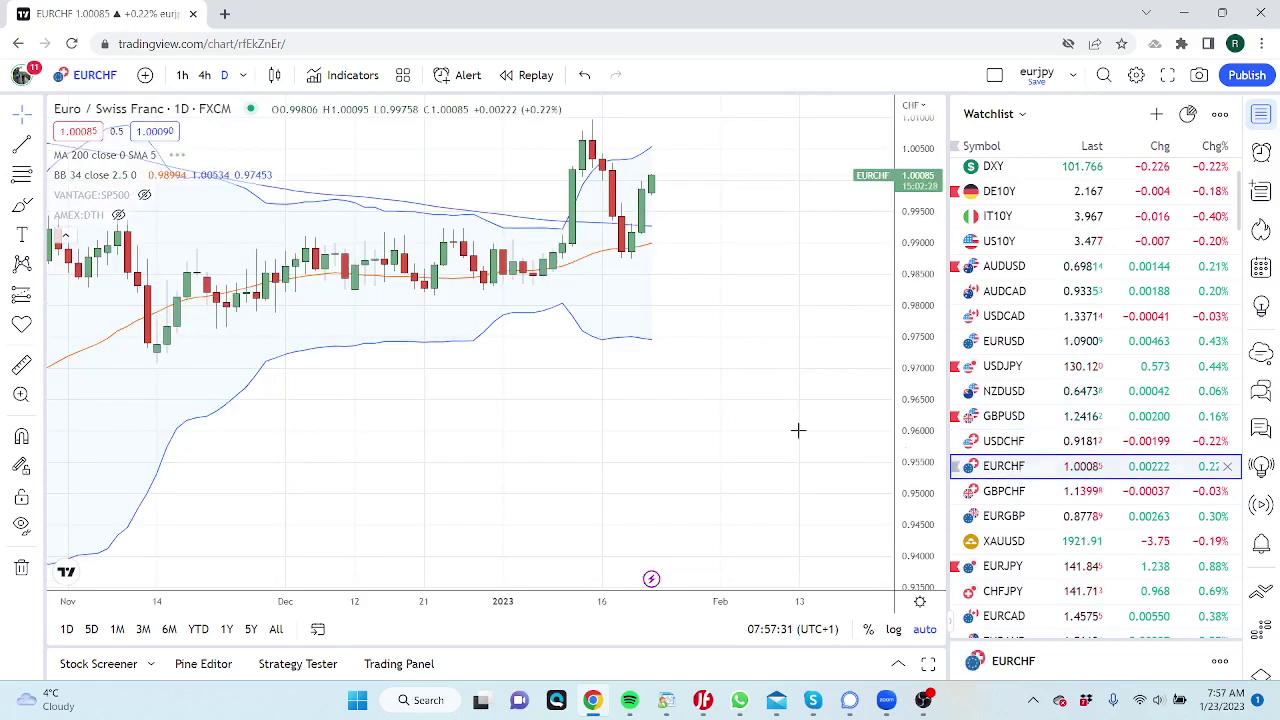
scroll(720, 344, down, 2)
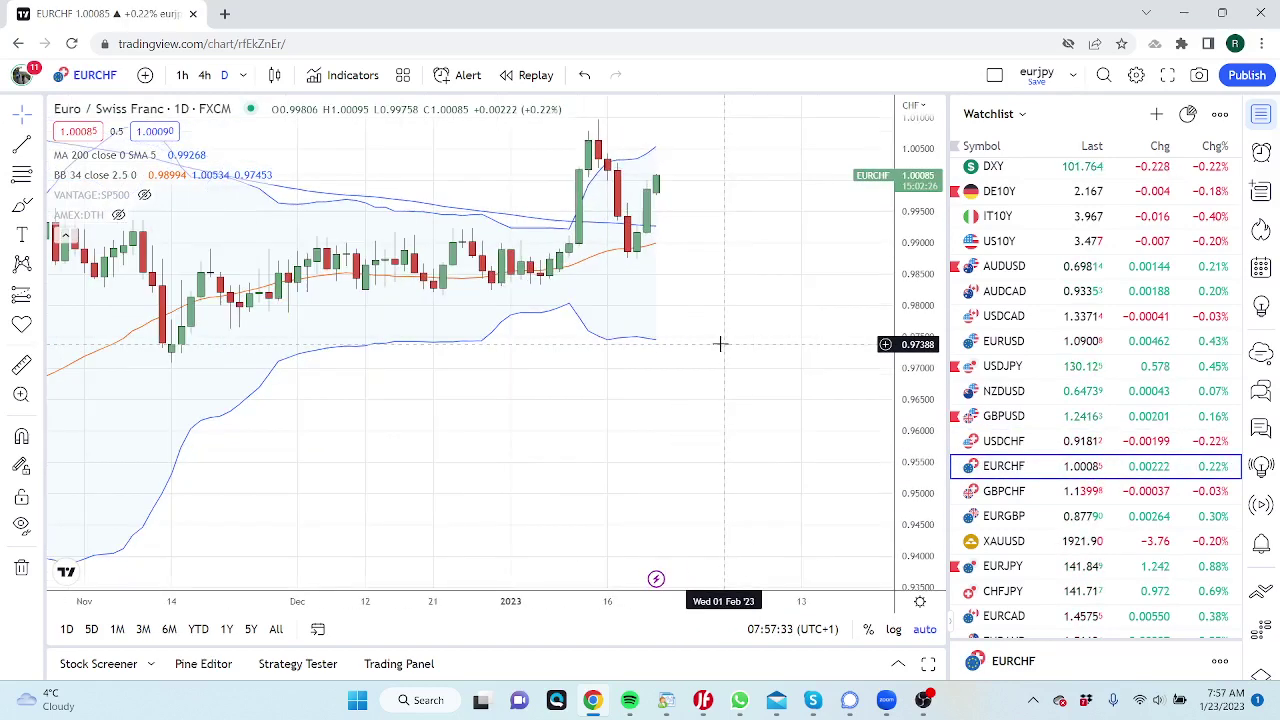
scroll(720, 344, down, 2)
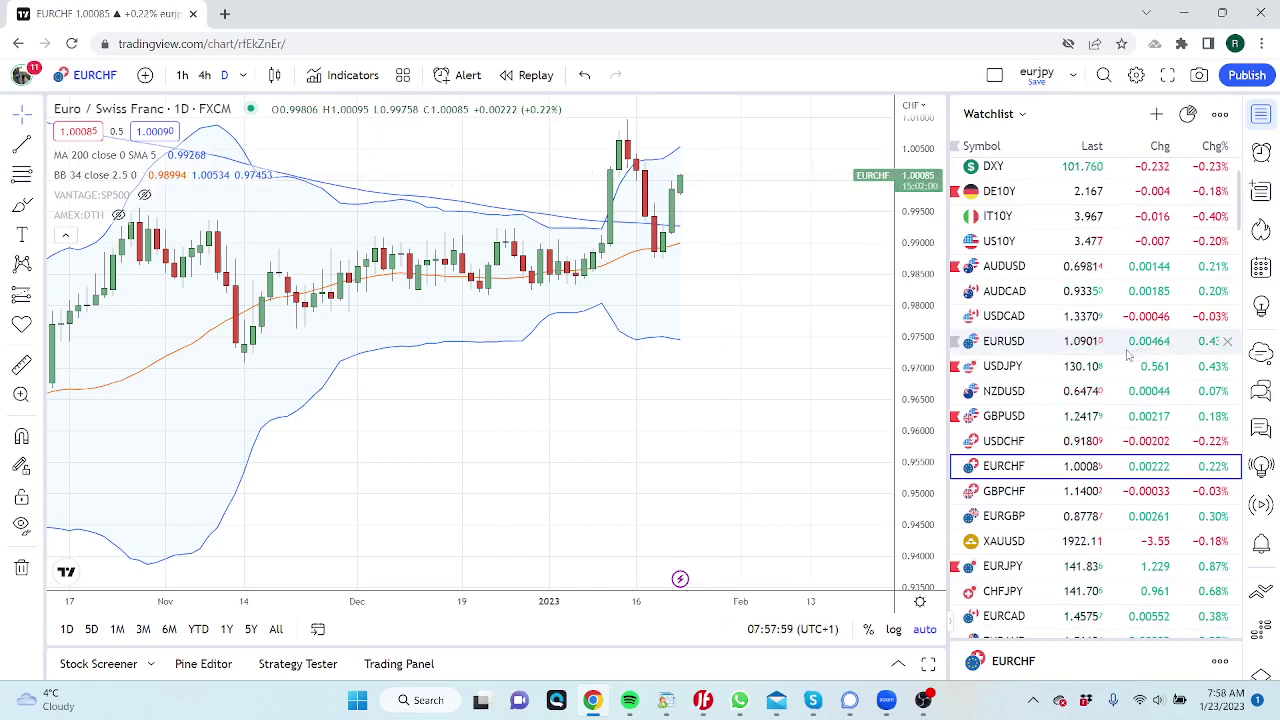
scroll(1110, 356, down, 2)
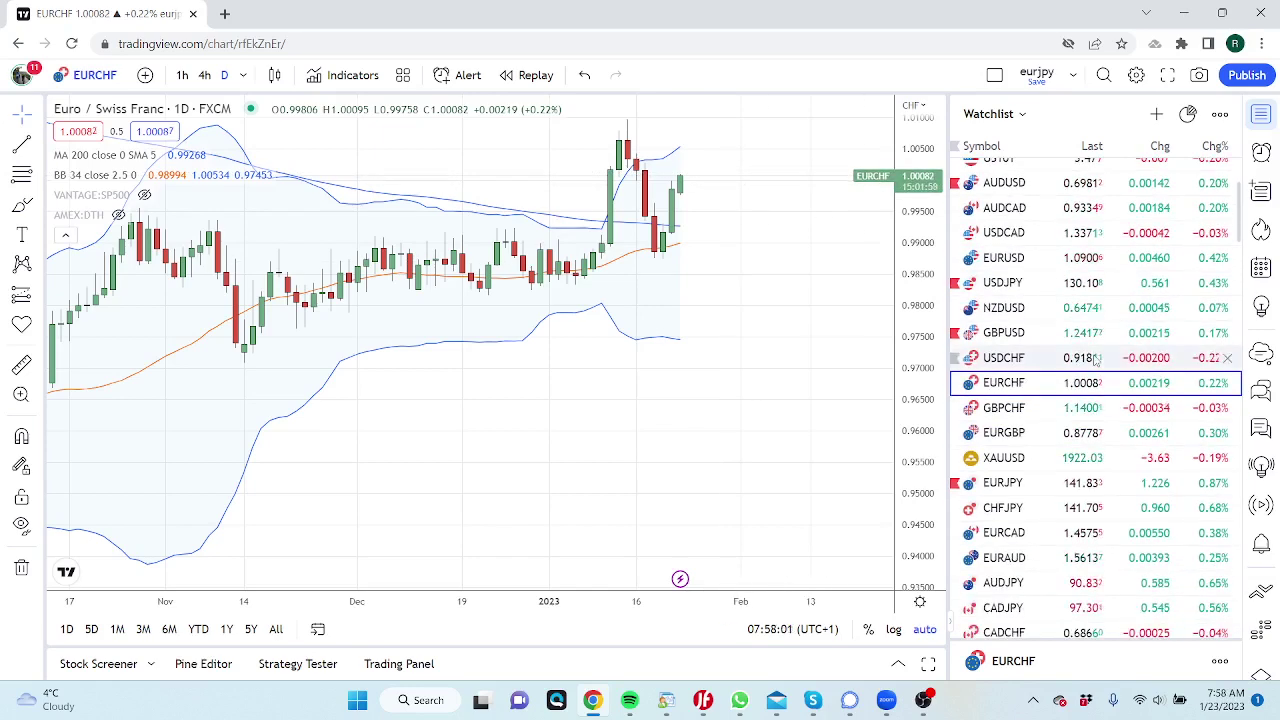
scroll(1095, 360, up, 3)
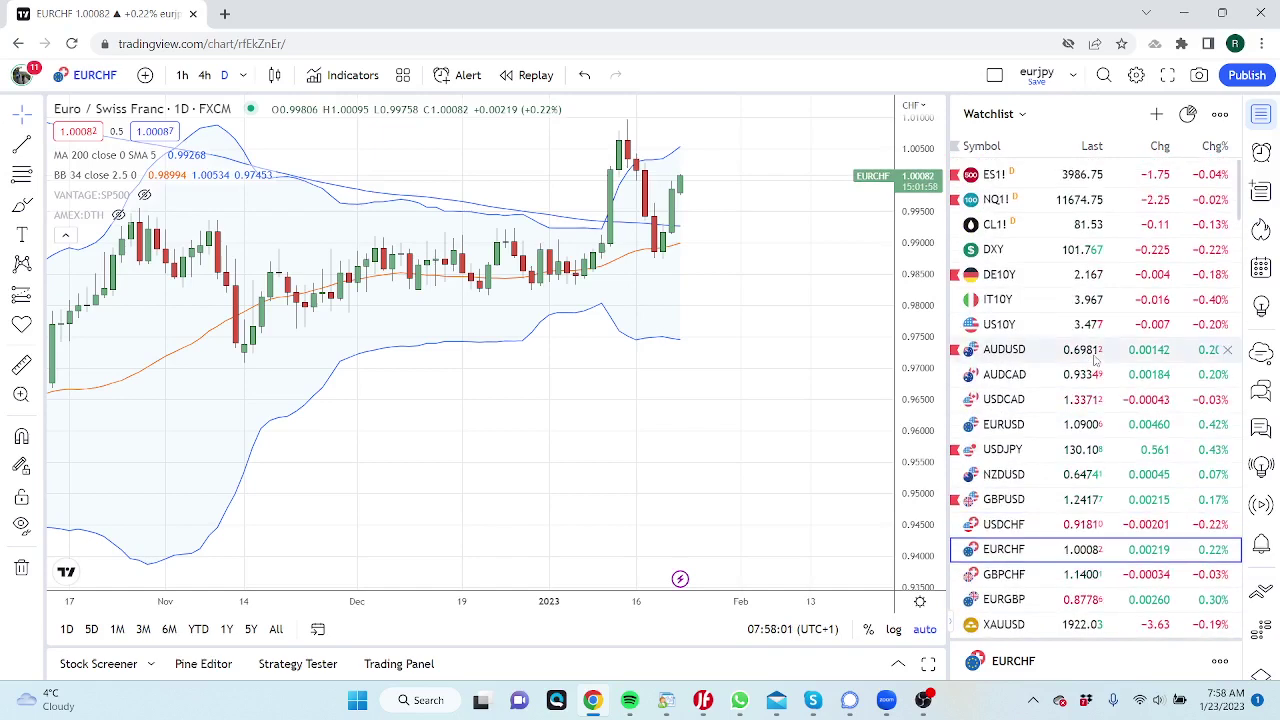
Step: Load the US10Y bond yield chart and scroll the watchlist down a few rows
click(1000, 324)
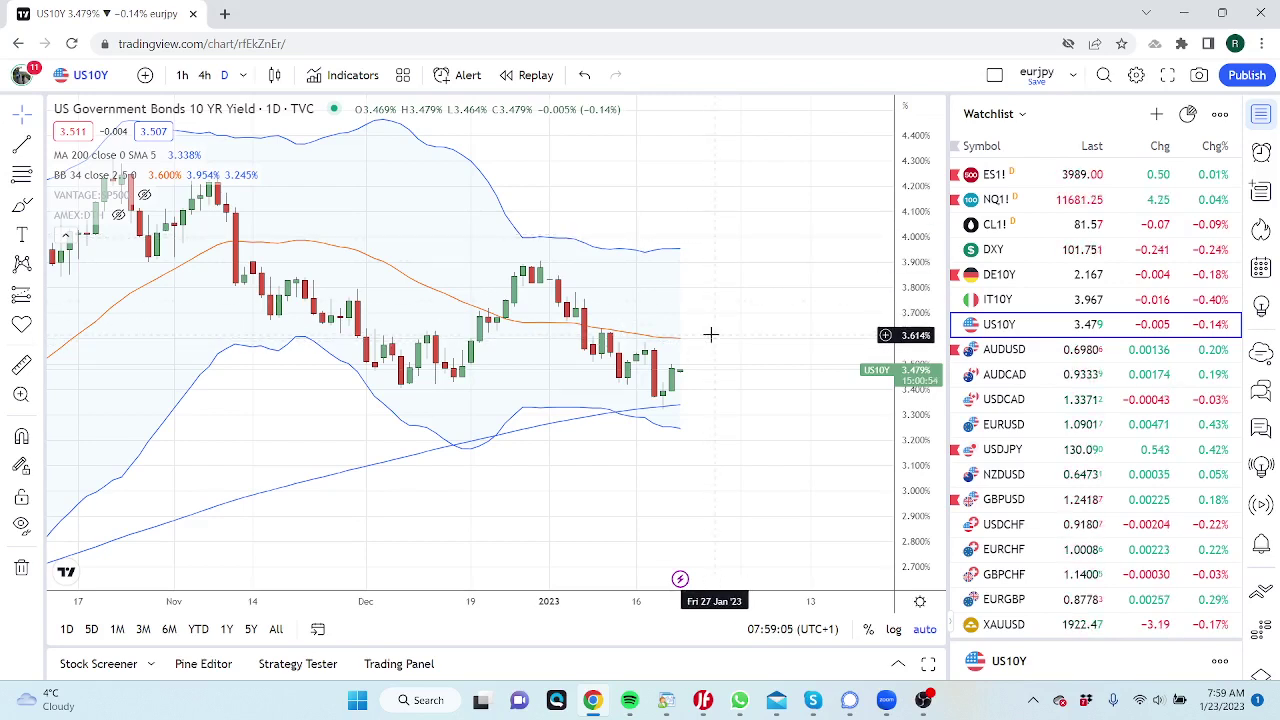
scroll(1030, 480, down, 2)
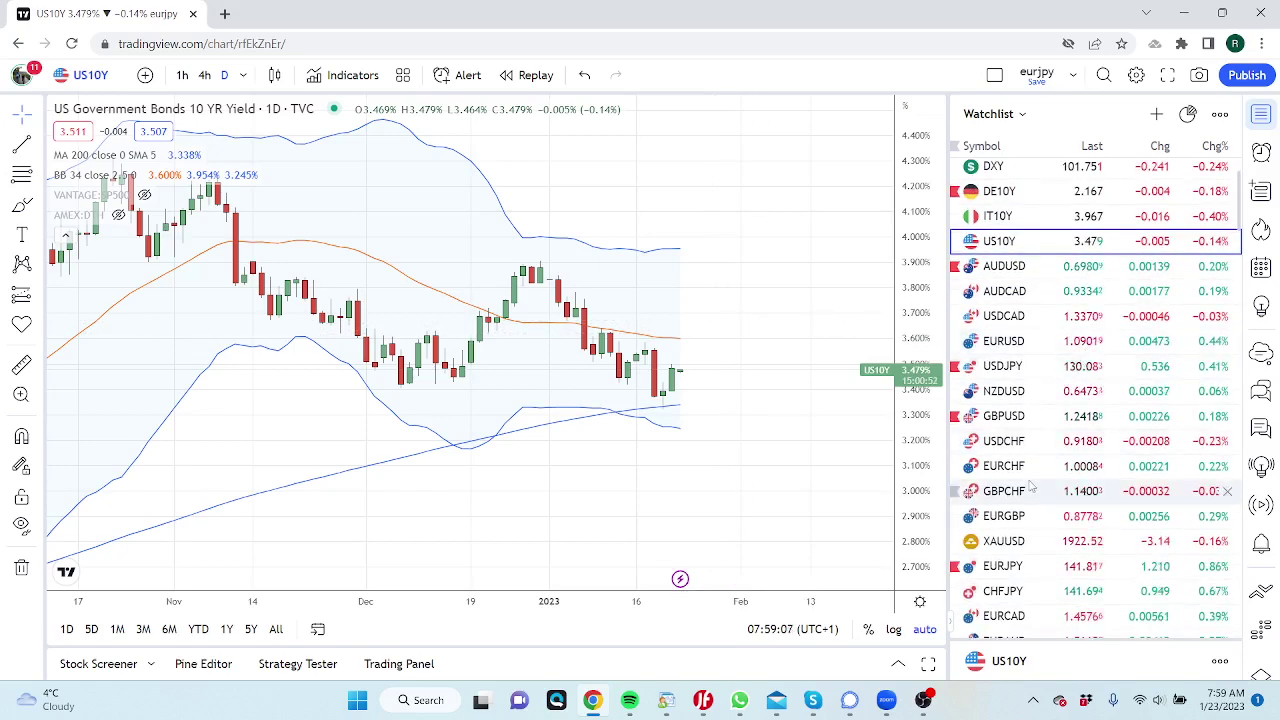
click(1025, 541)
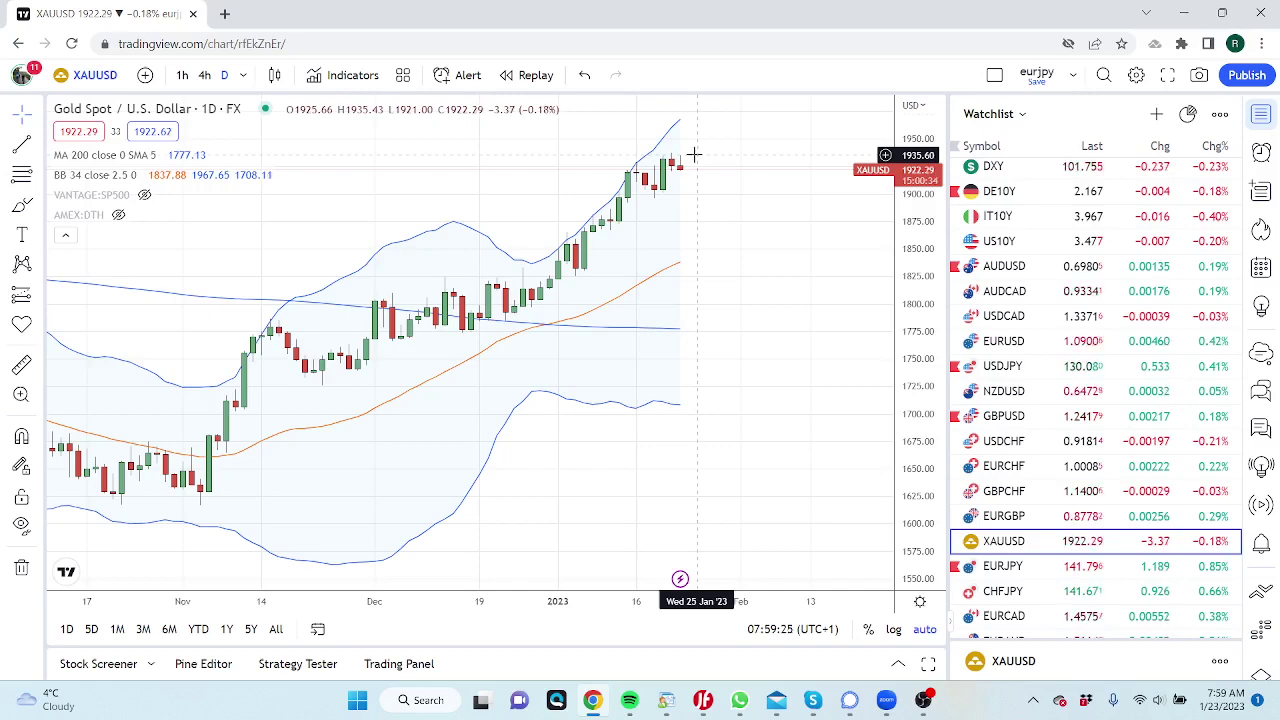
scroll(1124, 337, down, 3)
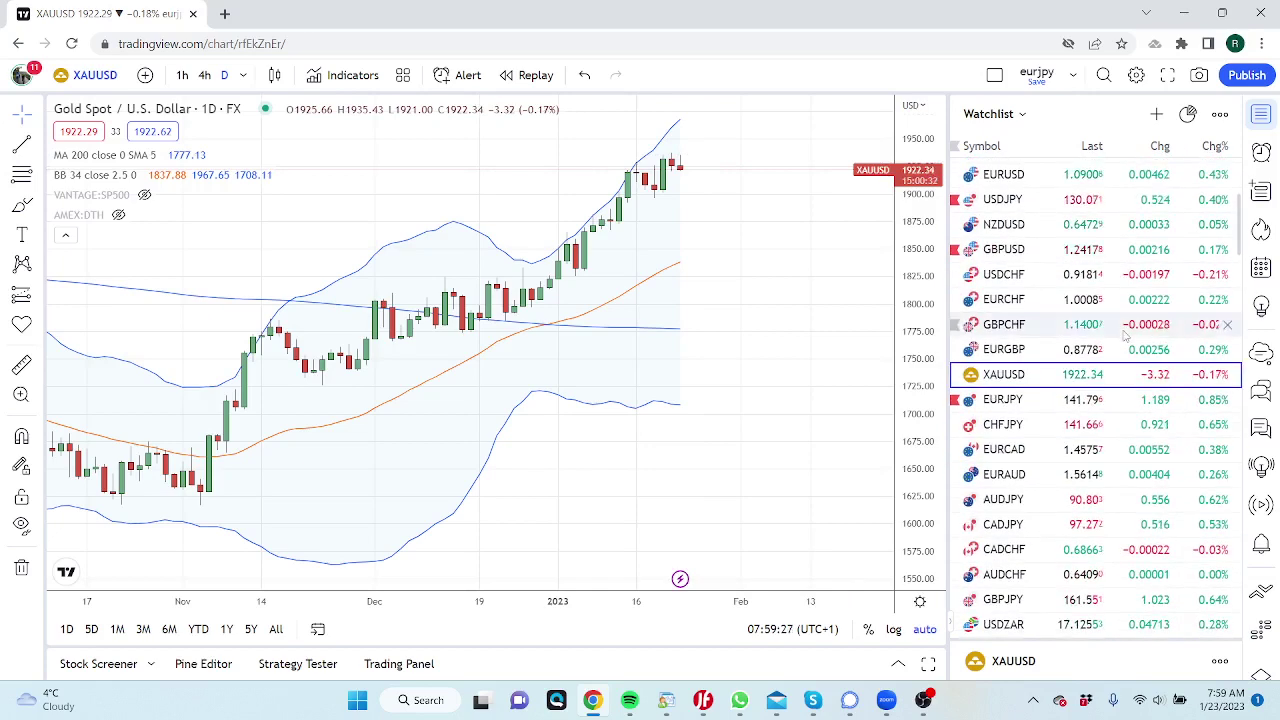
scroll(1124, 337, down, 2)
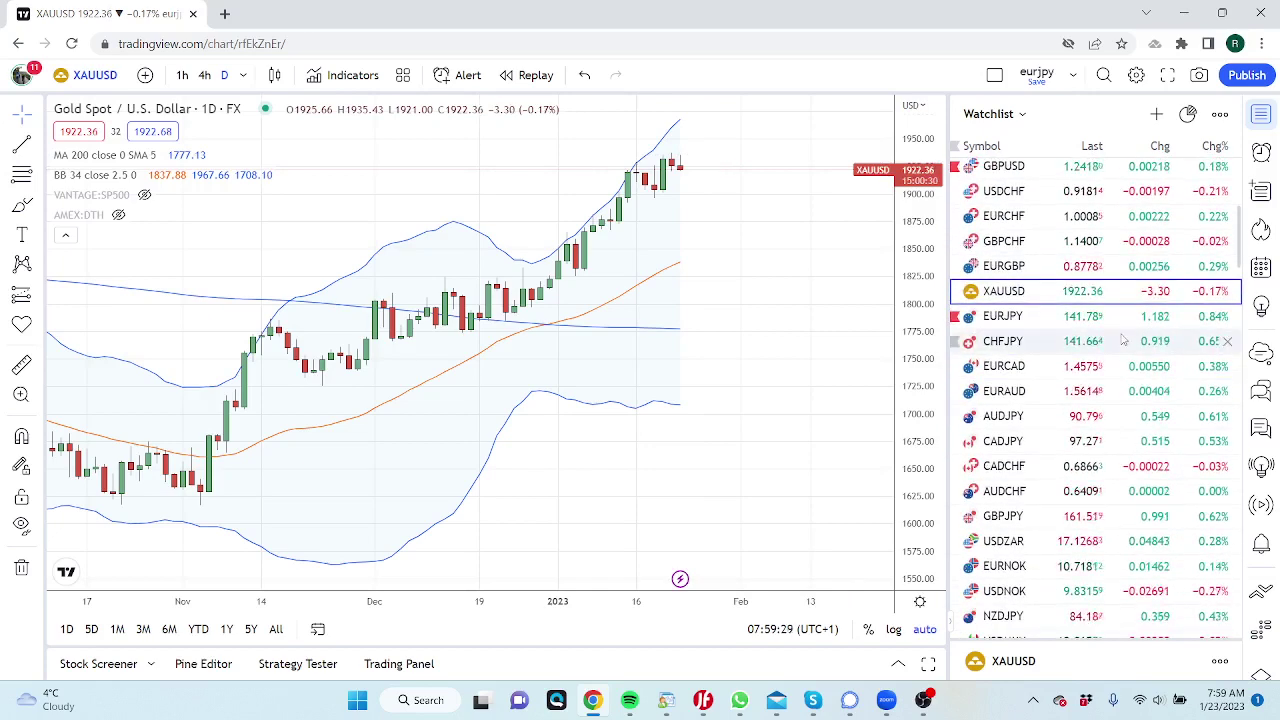
scroll(1124, 345, up, 5)
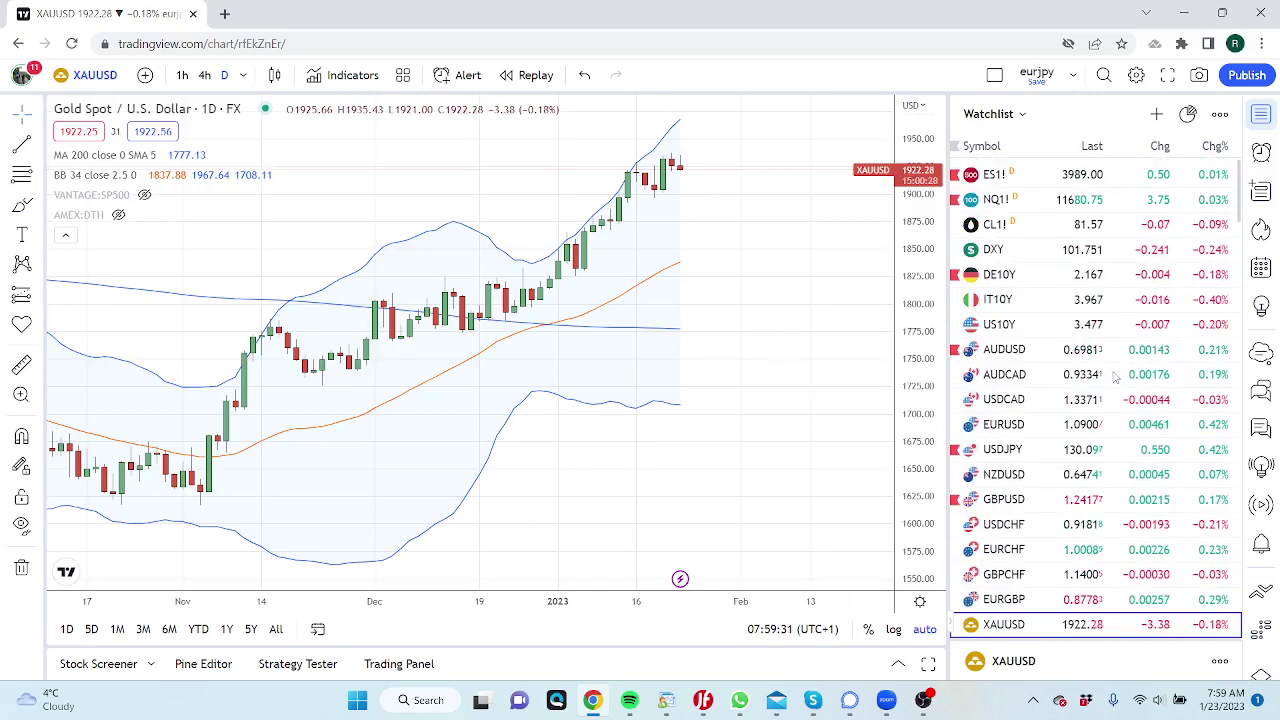
Step: Load the ES1! daily chart, then scroll well down the watchlist
click(1072, 177)
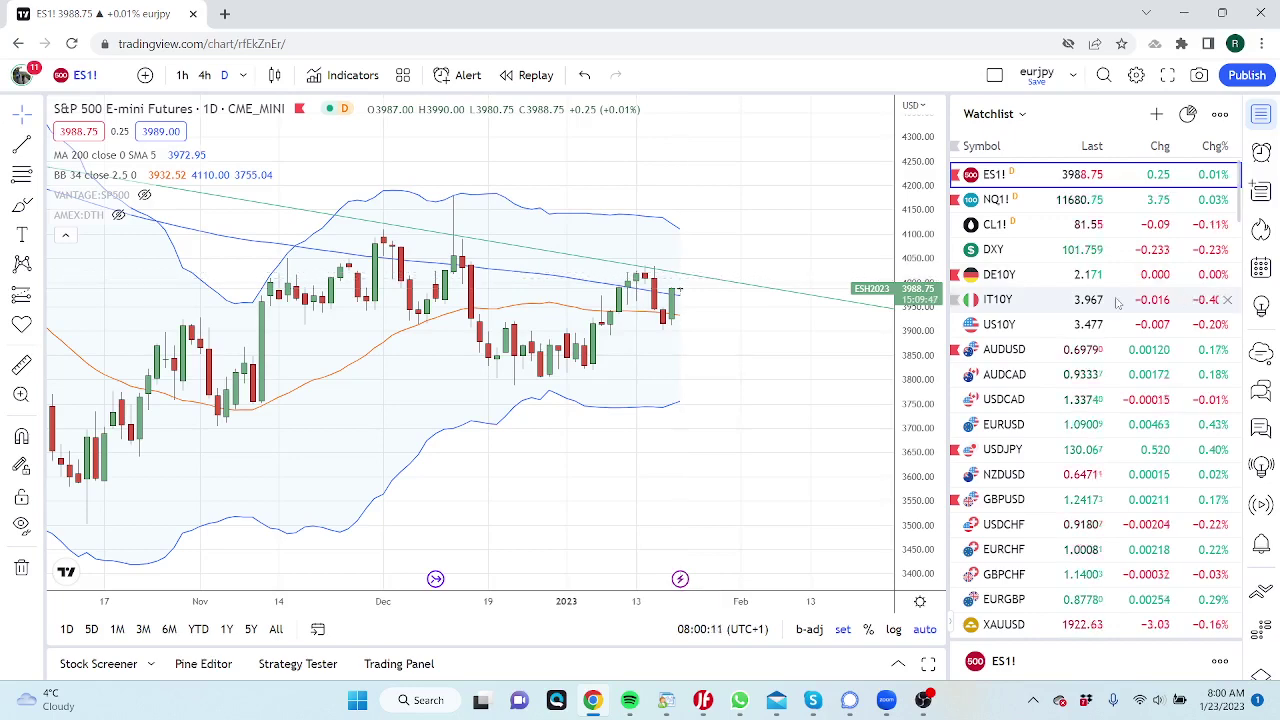
scroll(1110, 308, down, 1)
scroll(1110, 308, down, 1)
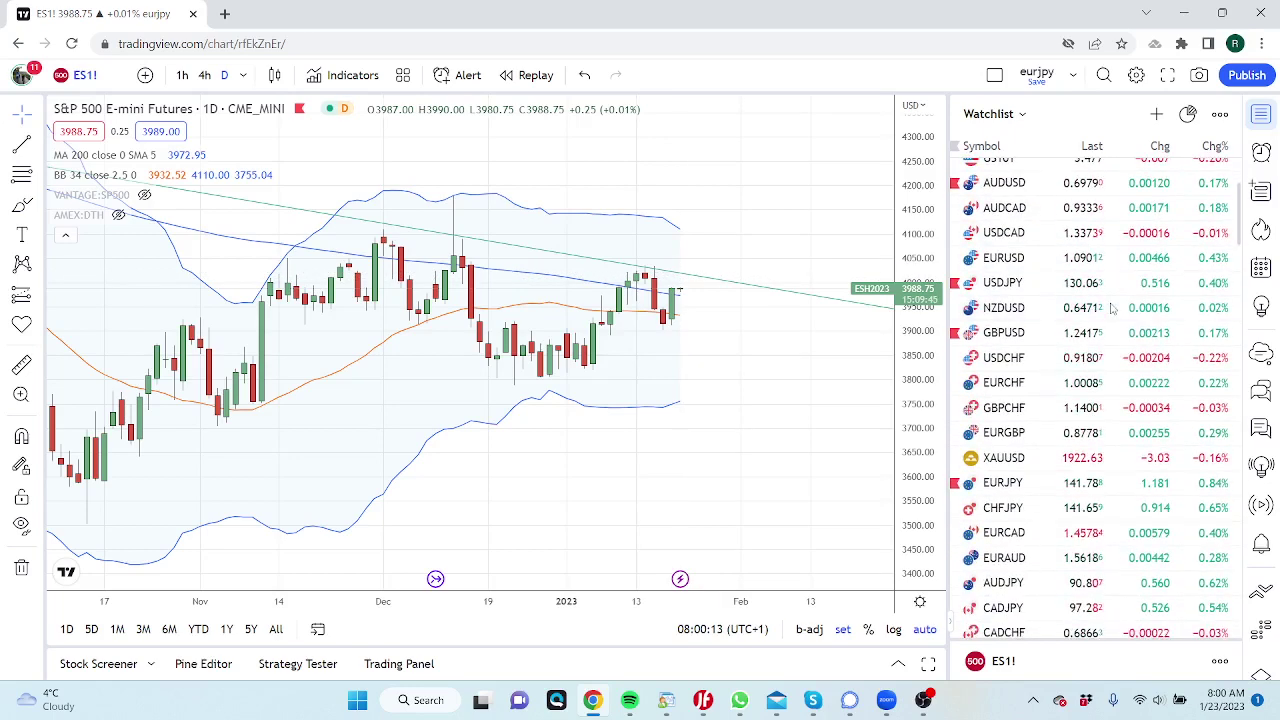
scroll(1110, 308, down, 1)
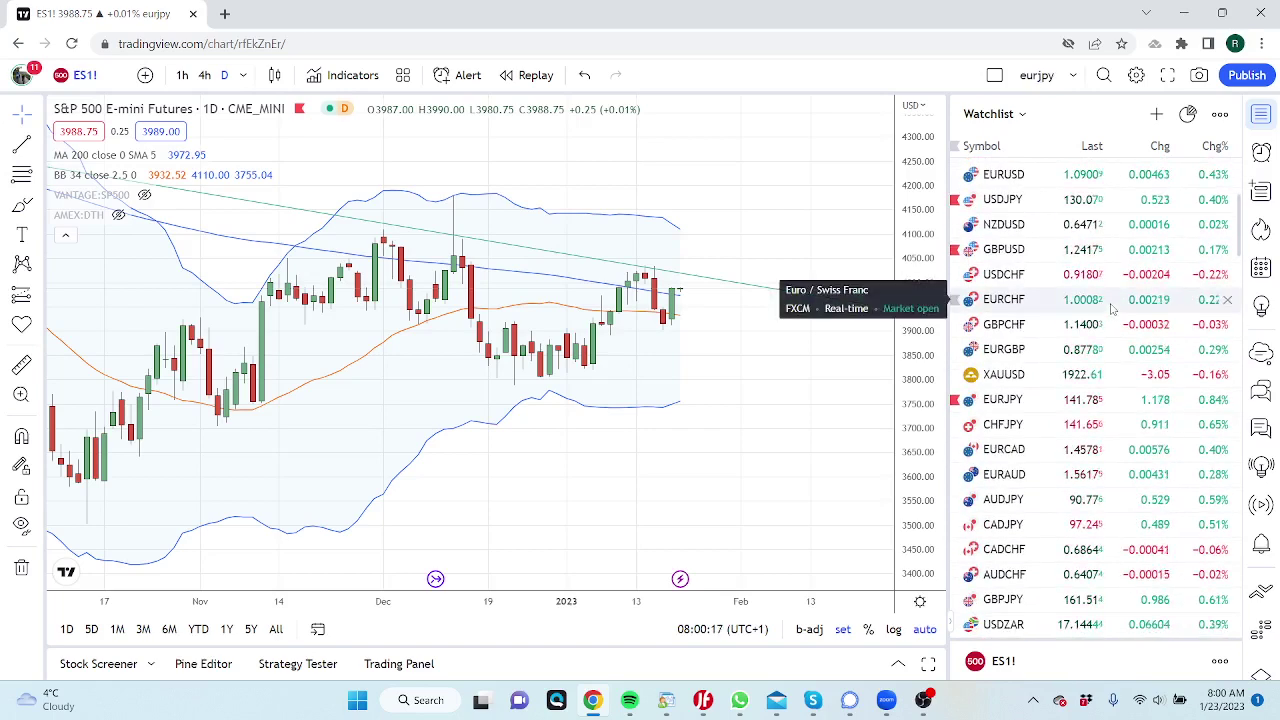
scroll(1112, 308, down, 1)
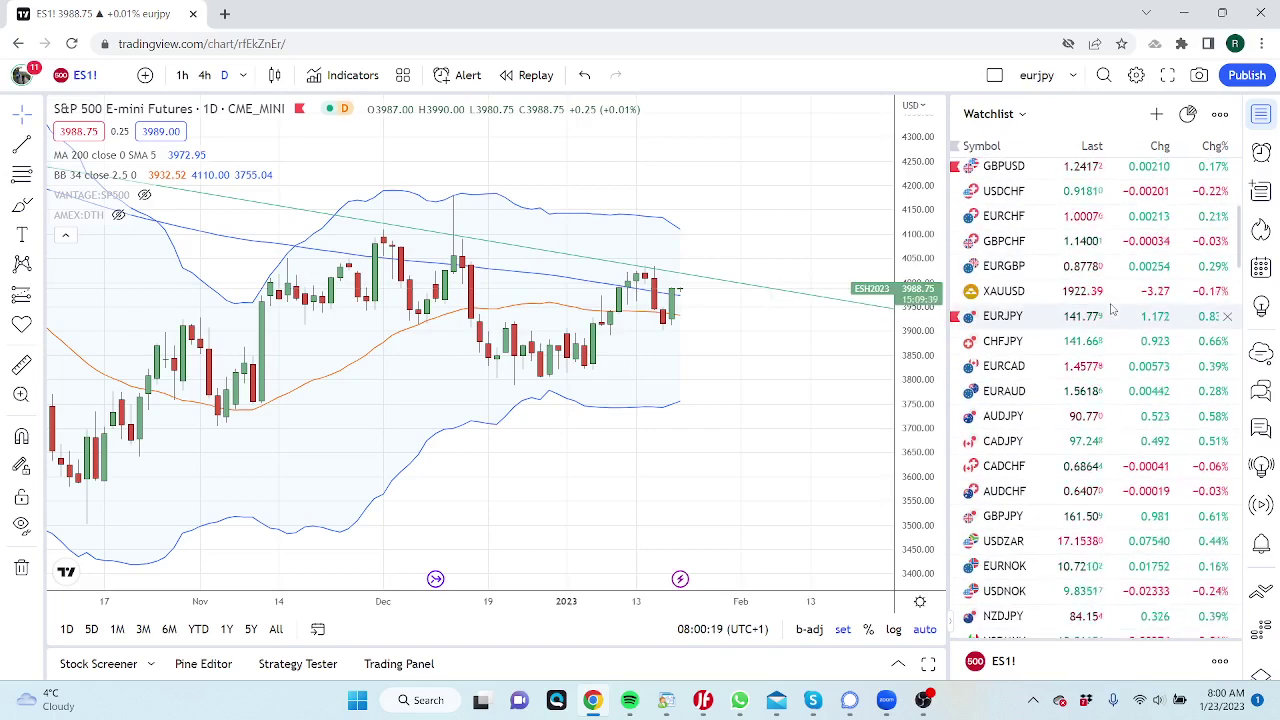
scroll(1112, 308, down, 1)
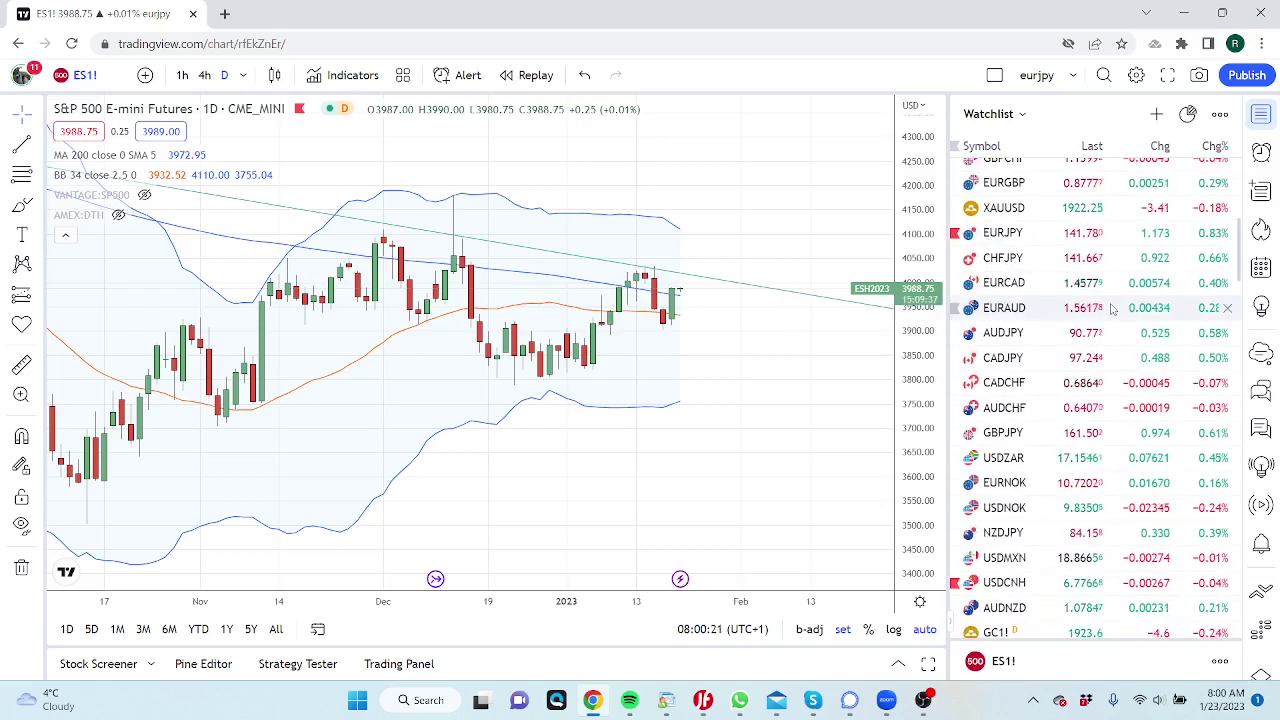
Step: Switch the chart to USDMXN from the watchlist
click(1020, 560)
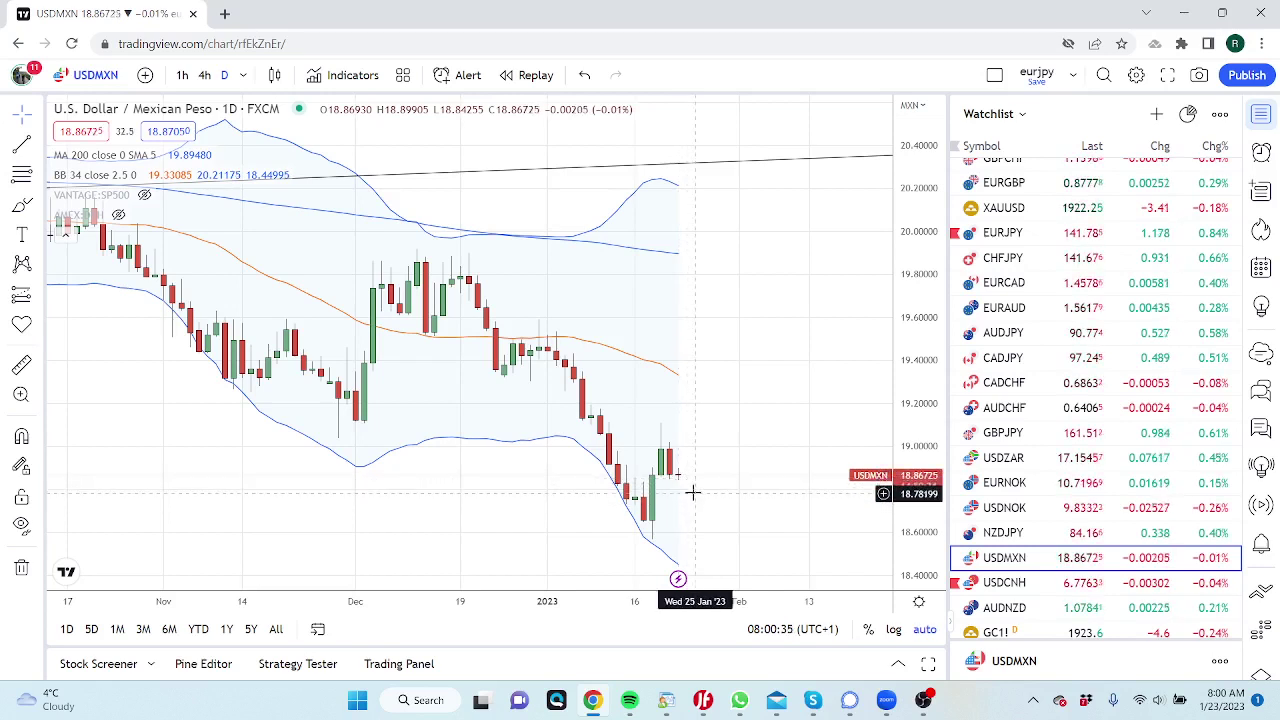
Step: Review the USDCNH chart, then scroll down and switch to ETHUSD
click(1005, 584)
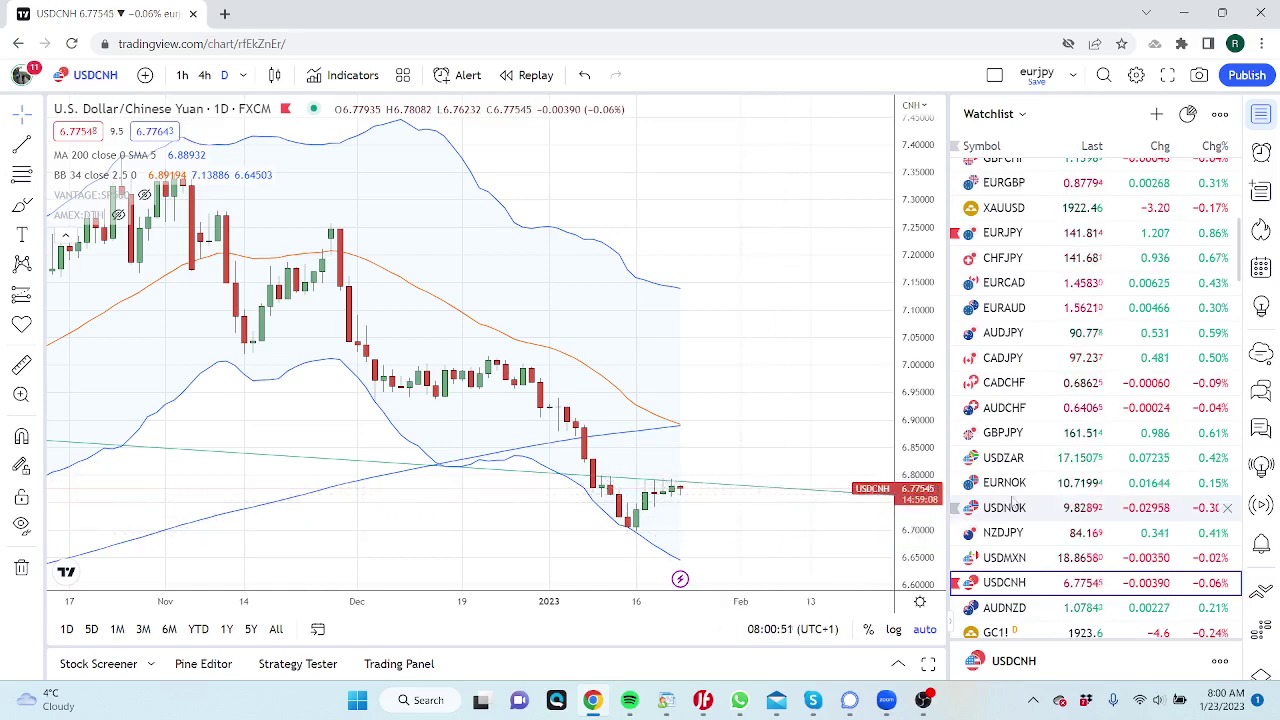
scroll(1090, 490, down, 1)
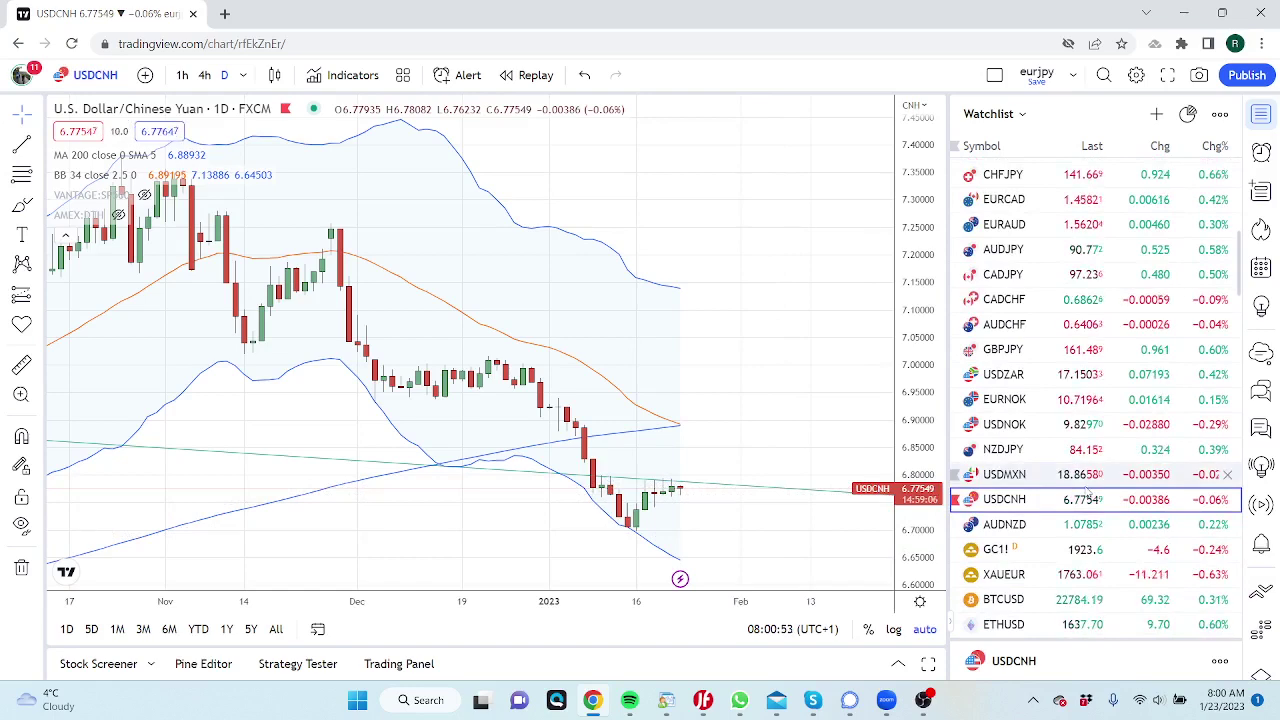
scroll(1090, 497, down, 1)
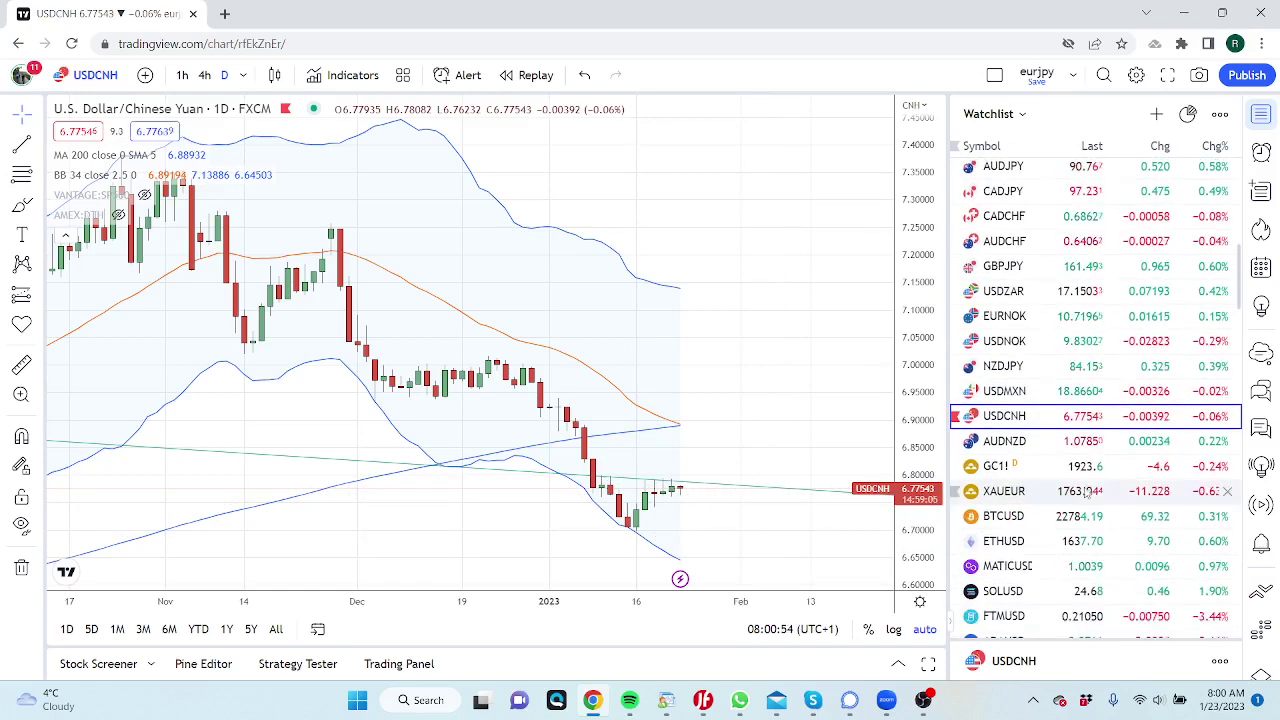
click(1022, 544)
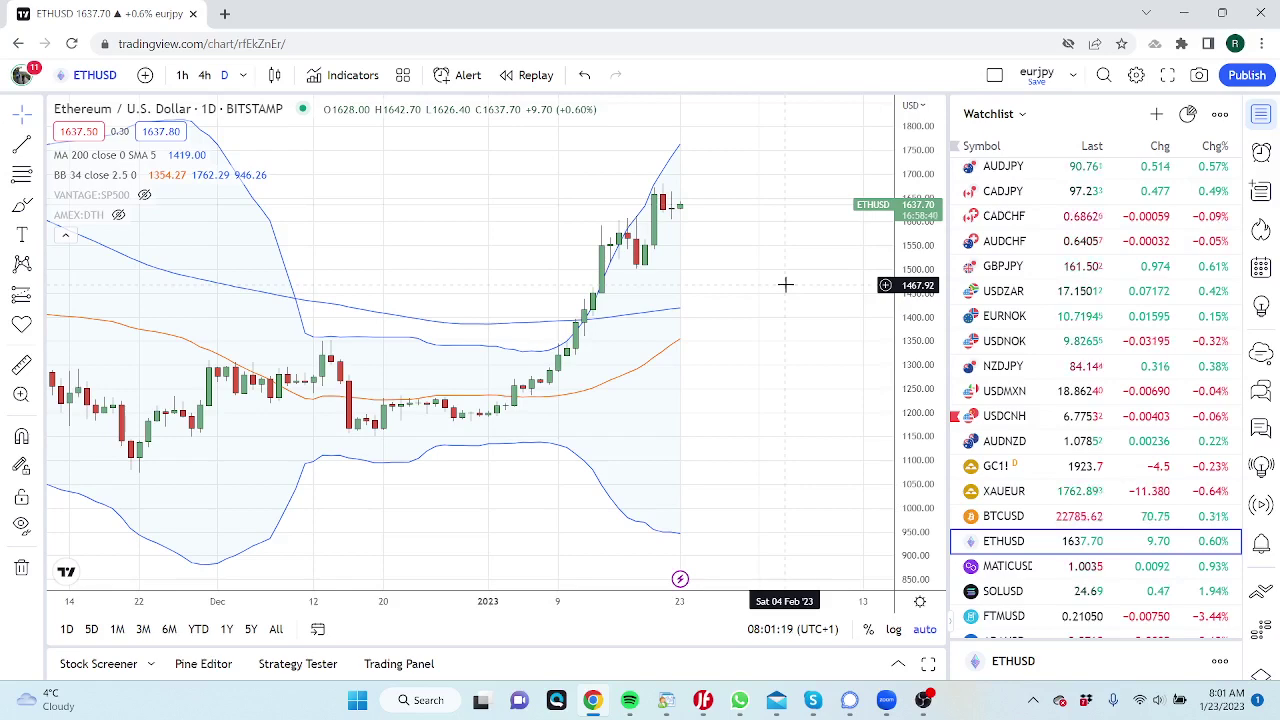
Step: Scroll the watchlist down and back up to the top while ETHUSD stays displayed
scroll(1125, 305, down, 1)
scroll(1125, 305, down, 2)
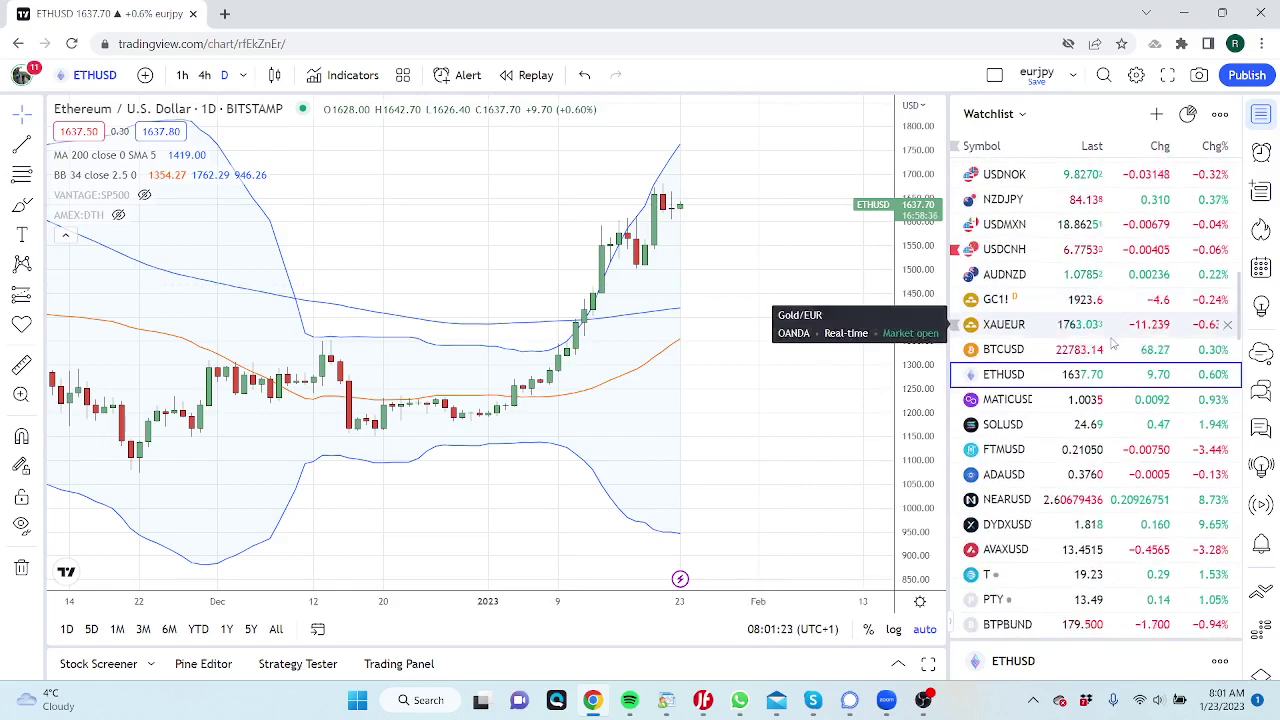
scroll(1120, 320, up, 10)
scroll(1113, 343, up, 2)
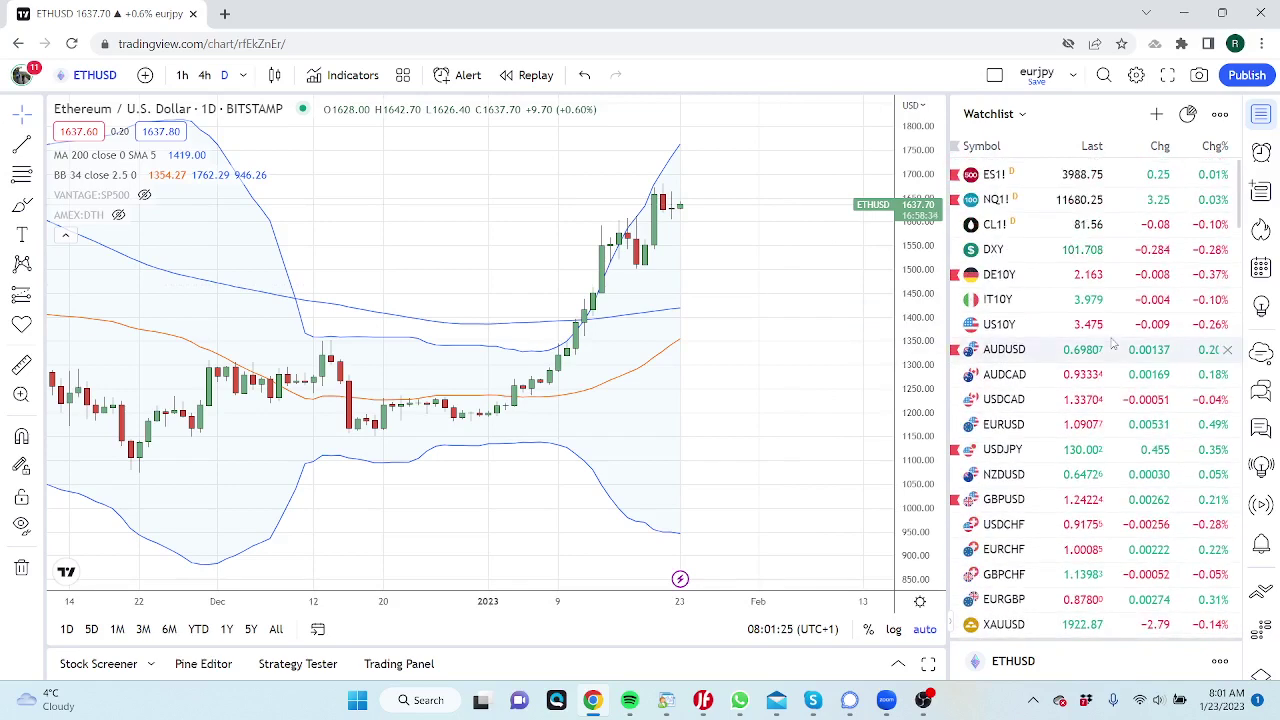